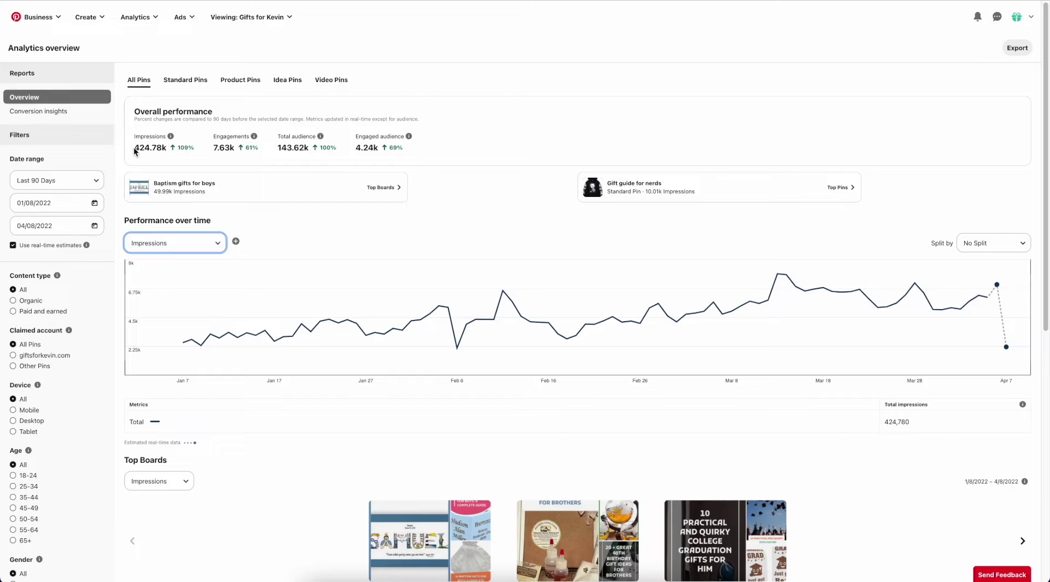
Check the impressions total and set the report's date range to Last 30 Days
left_click_drag(135, 152, 169, 151)
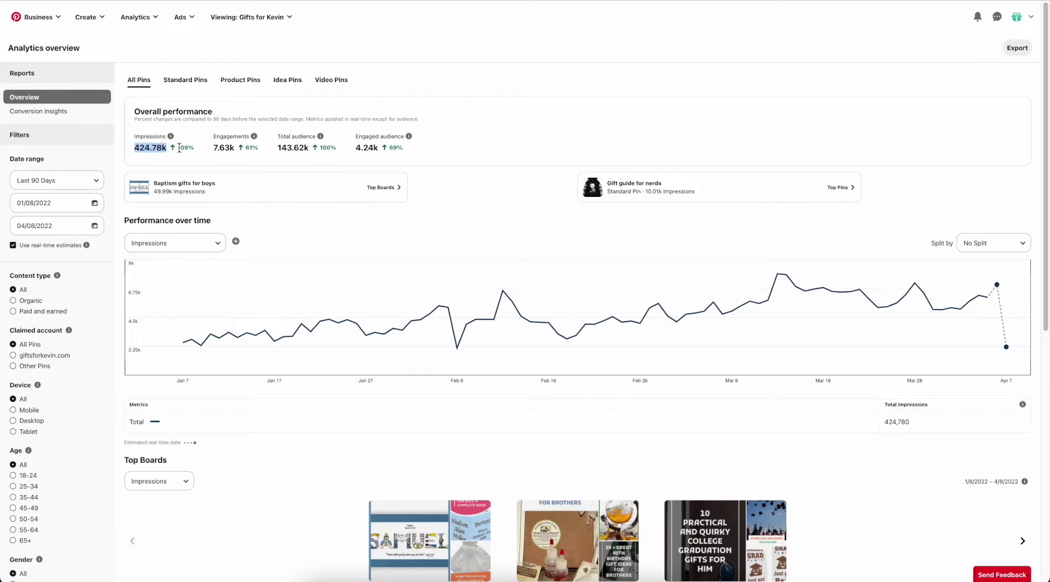
left_click(162, 158)
left_click(89, 183)
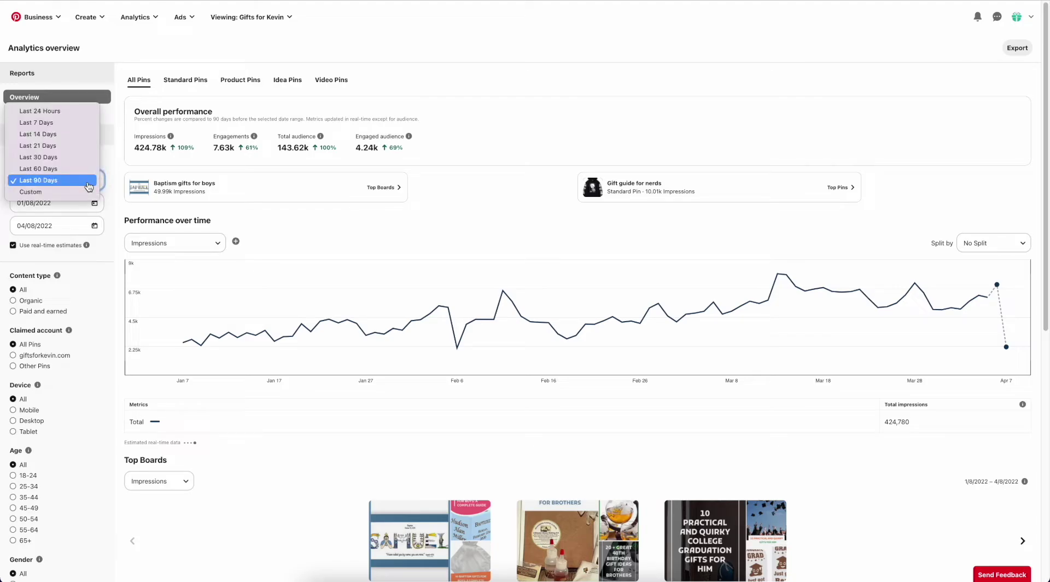
left_click(89, 186)
left_click(92, 180)
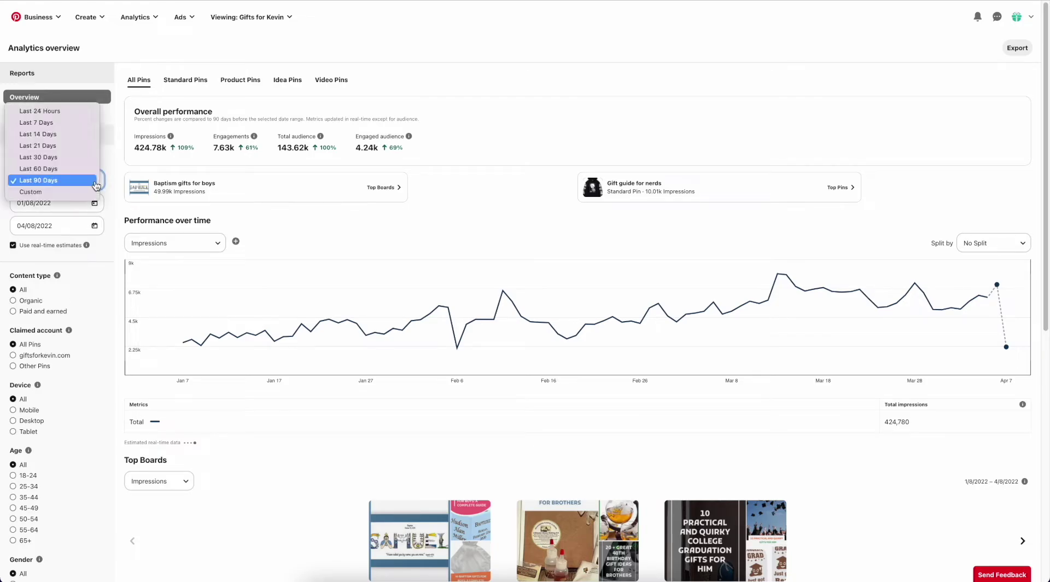
left_click(74, 162)
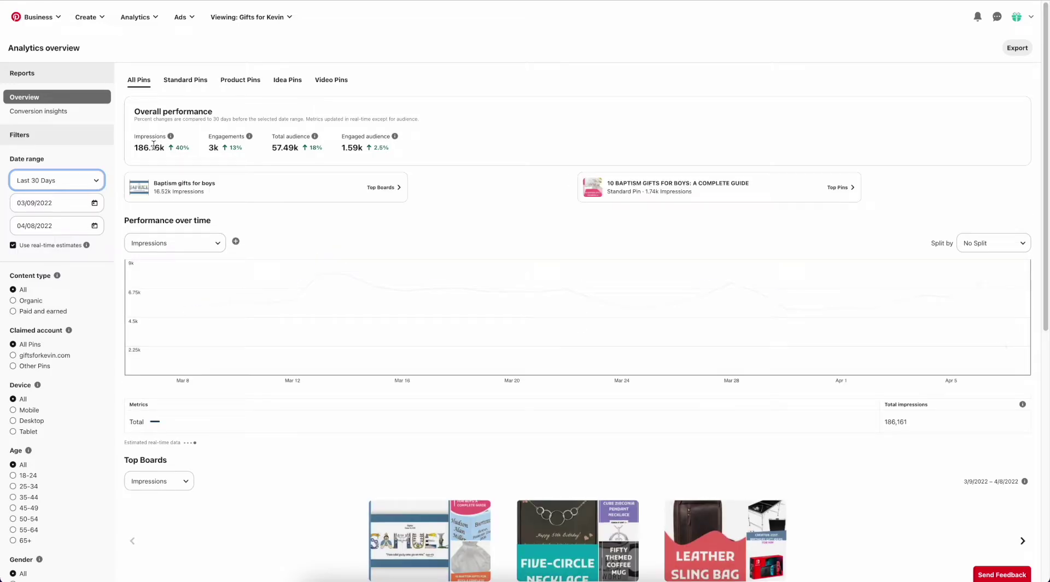
Examine the 30-day impressions total and its percentage change in the overall performance summary
left_click(138, 148)
left_click_drag(138, 149, 167, 152)
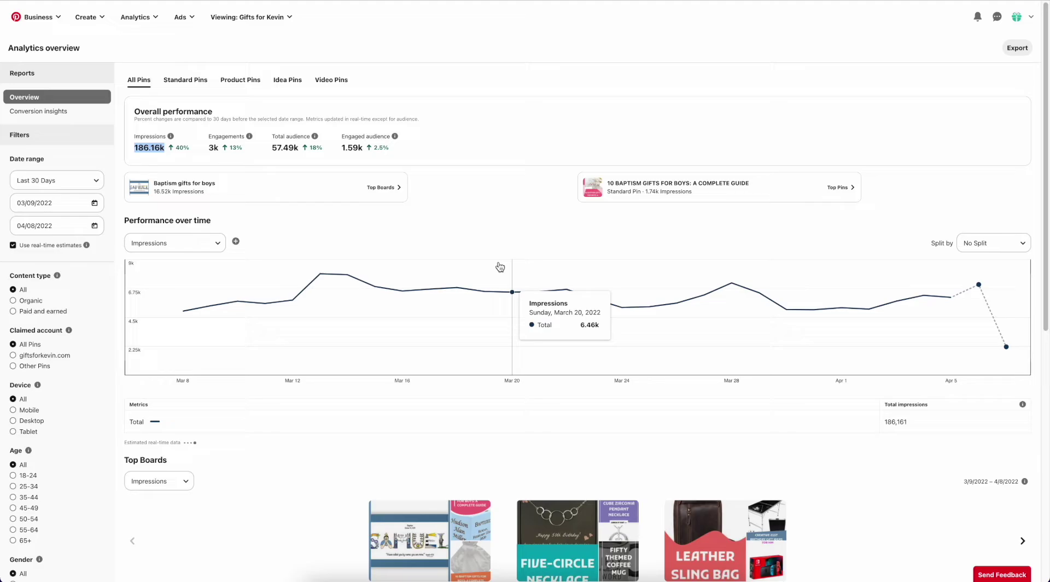
left_click_drag(191, 149, 176, 151)
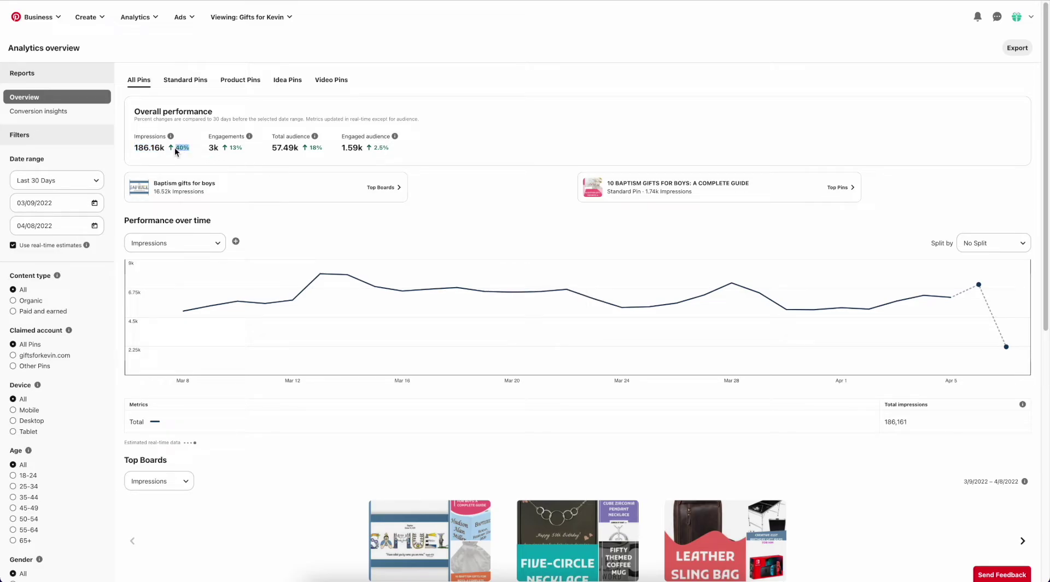
left_click(248, 152)
Check the total audience figure and set the date range back to Last 90 Days
left_click(320, 147)
left_click(294, 159)
left_click_drag(278, 149, 301, 150)
left_click(90, 182)
left_click(82, 204)
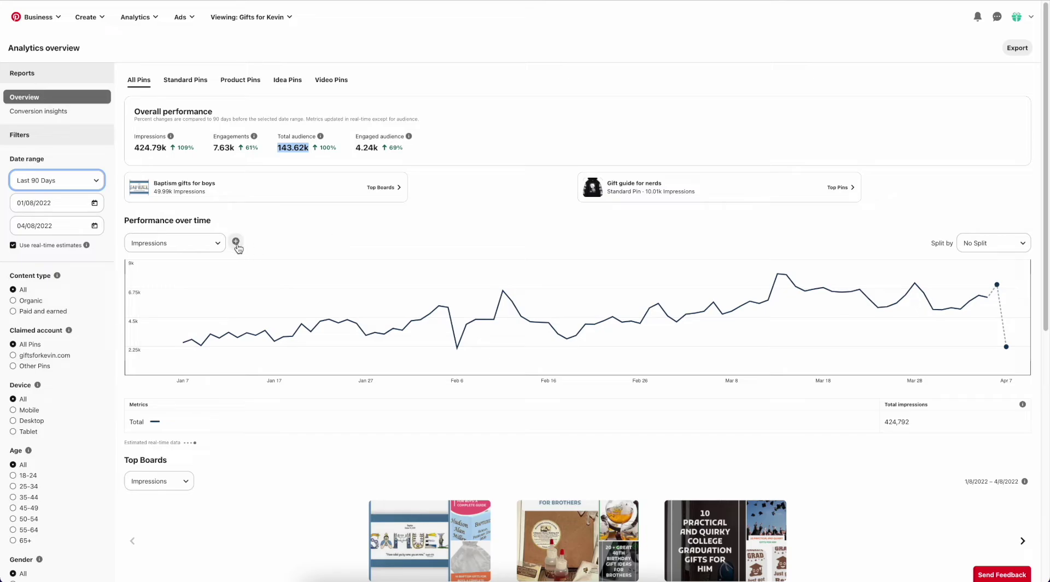
Add Outbound clicks as a second metric alongside Impressions on the performance chart
left_click(235, 241)
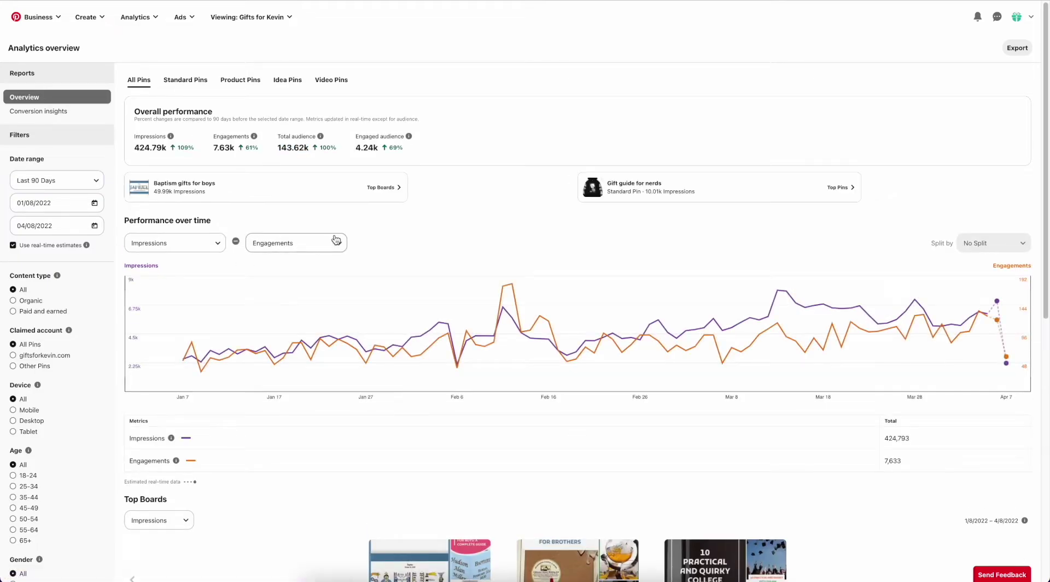
left_click(337, 242)
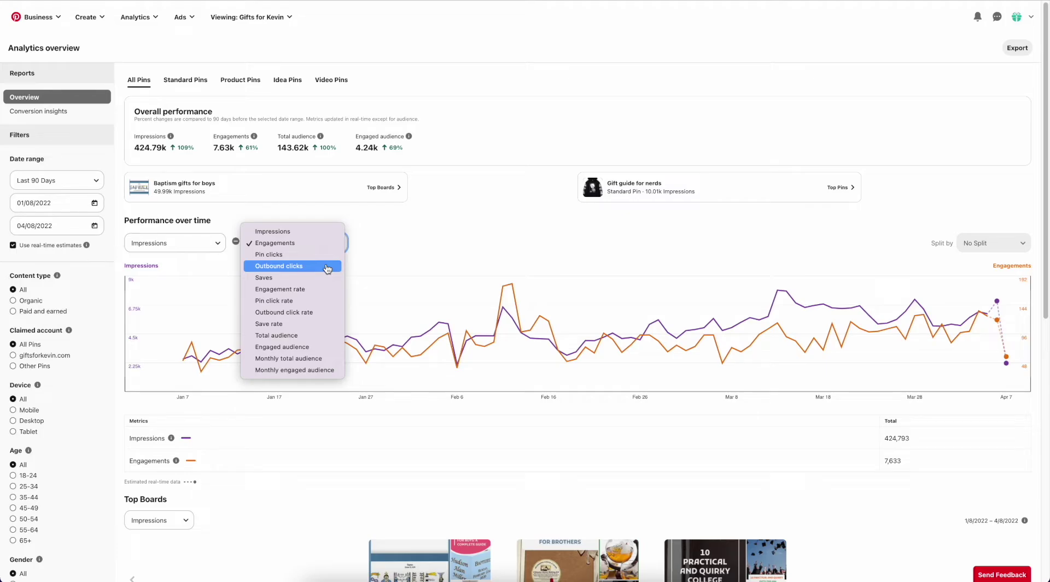
left_click(327, 266)
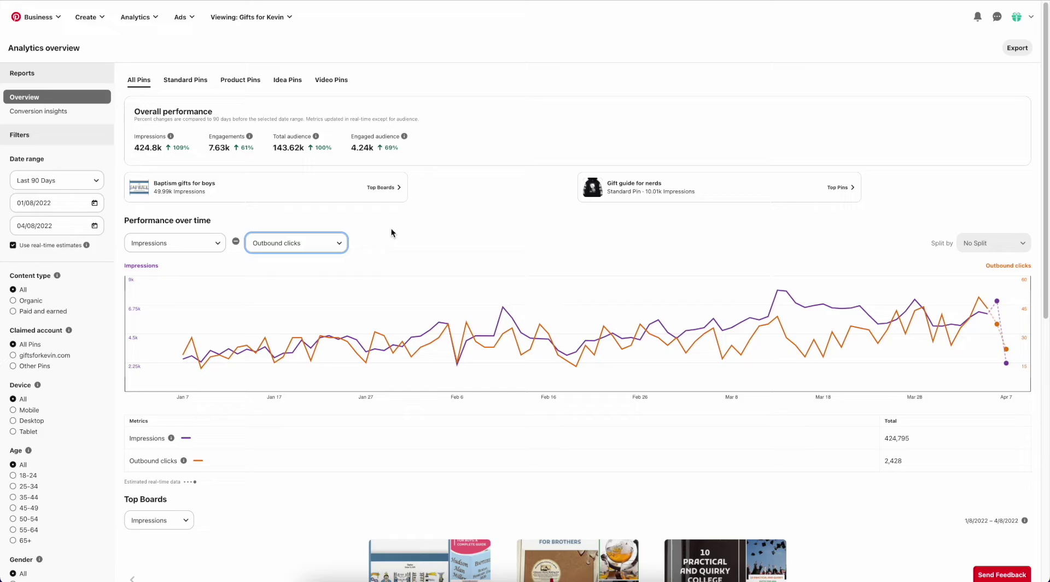
Compare Impressions with Engagement rate and Outbound click rate, and return the second chart metric to Outbound clicks
left_click(338, 243)
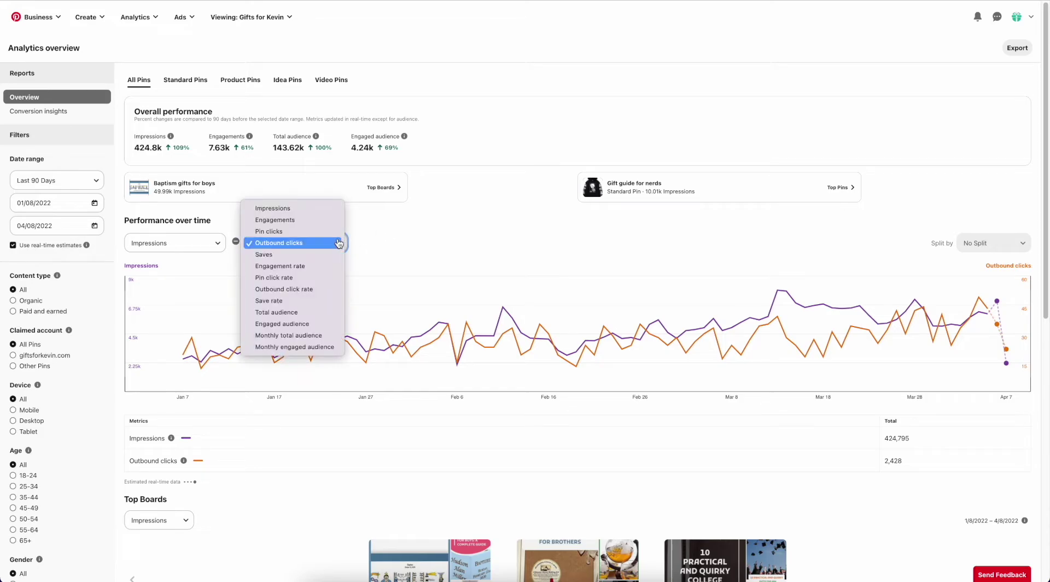
left_click(328, 266)
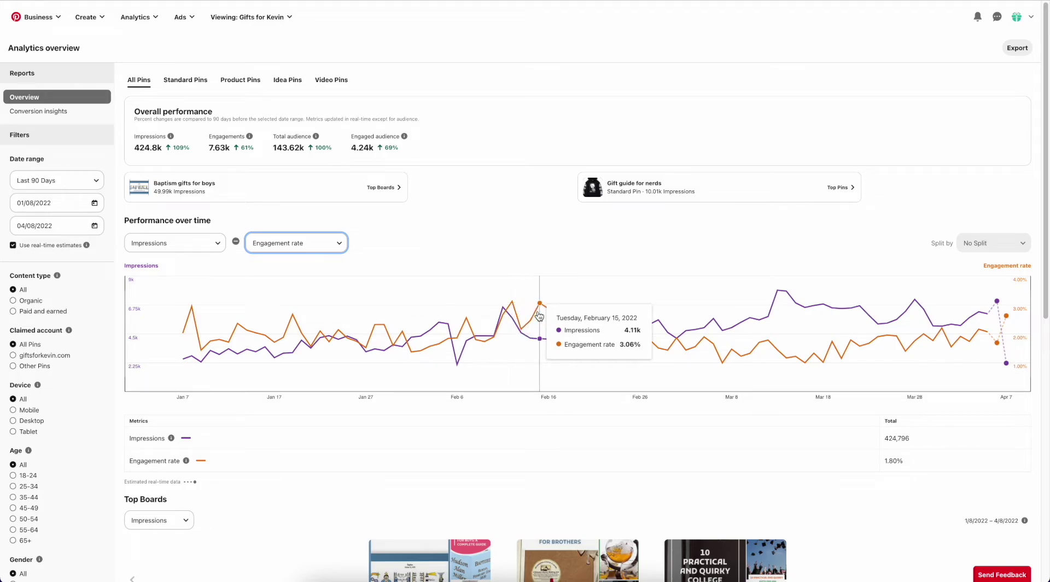
left_click(329, 246)
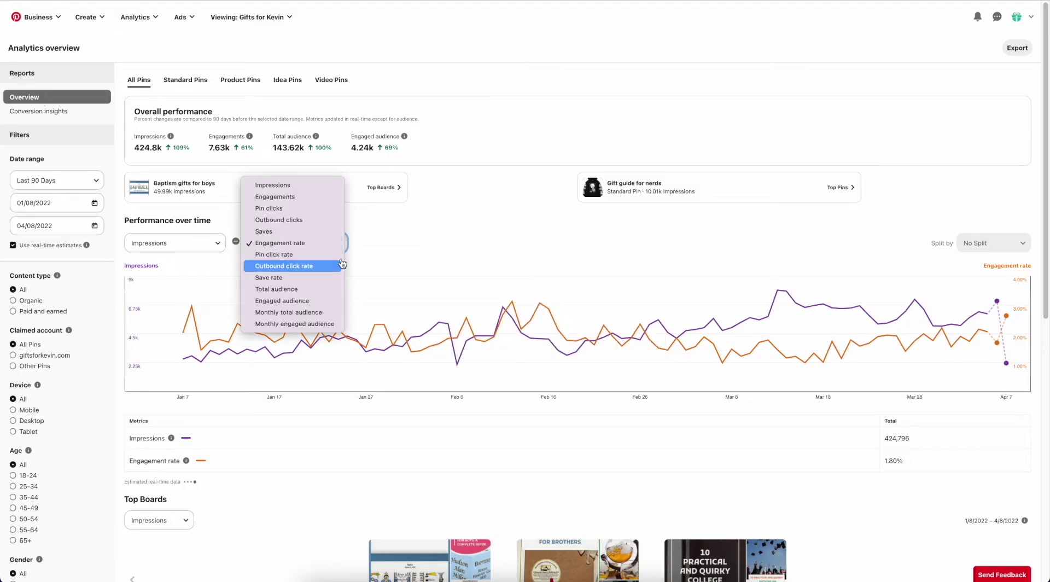
left_click(329, 266)
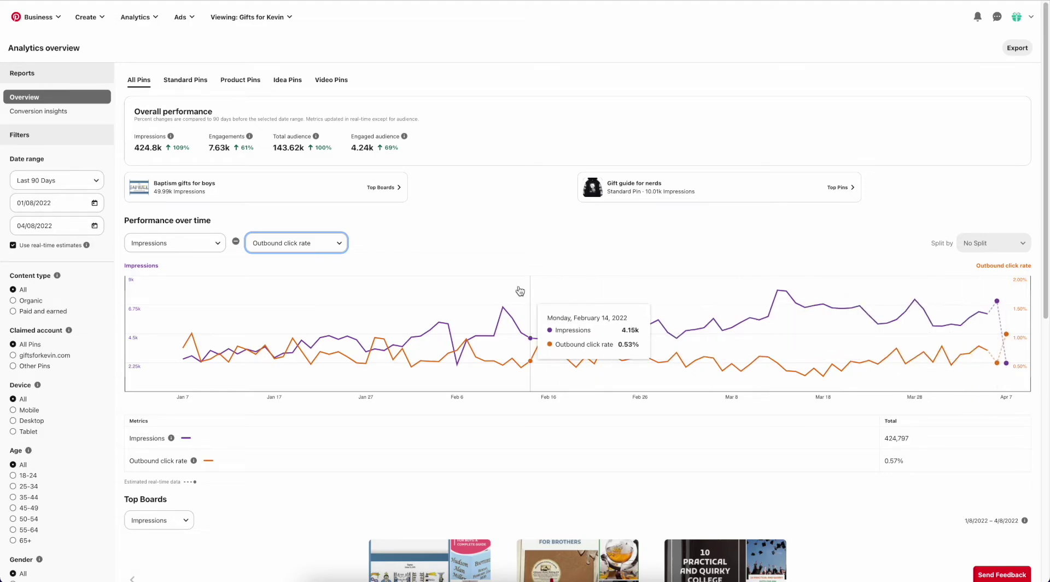
left_click(327, 250)
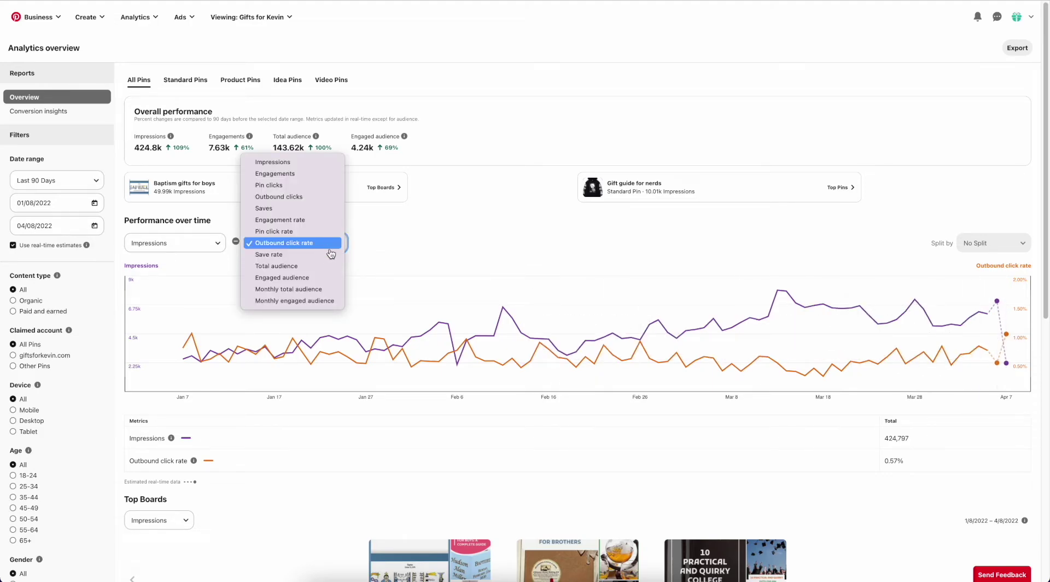
left_click(316, 202)
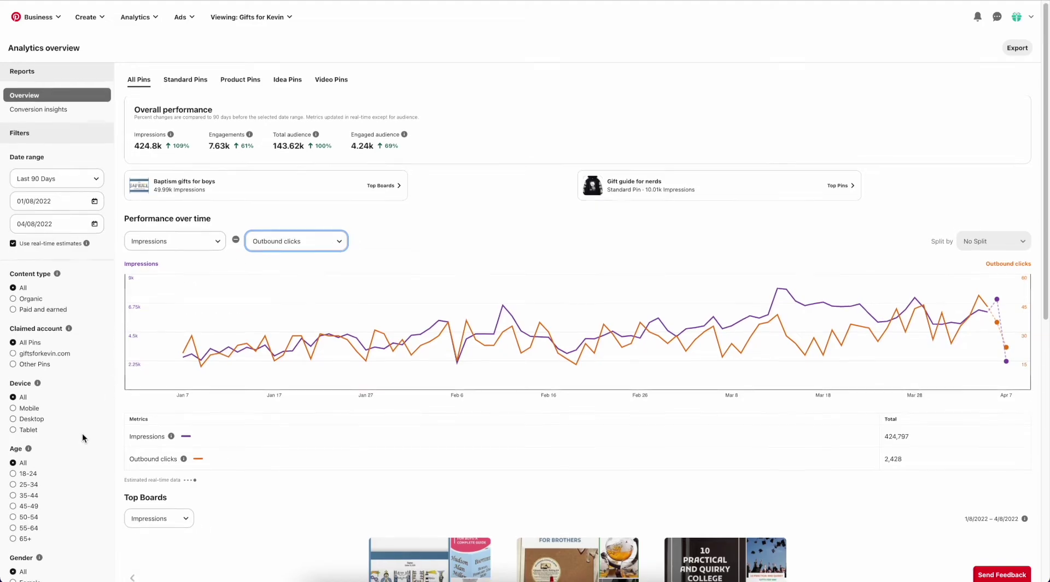
Filter the report to the 25-34 age group and view the resulting performance chart
scroll(82, 432, "down", 3)
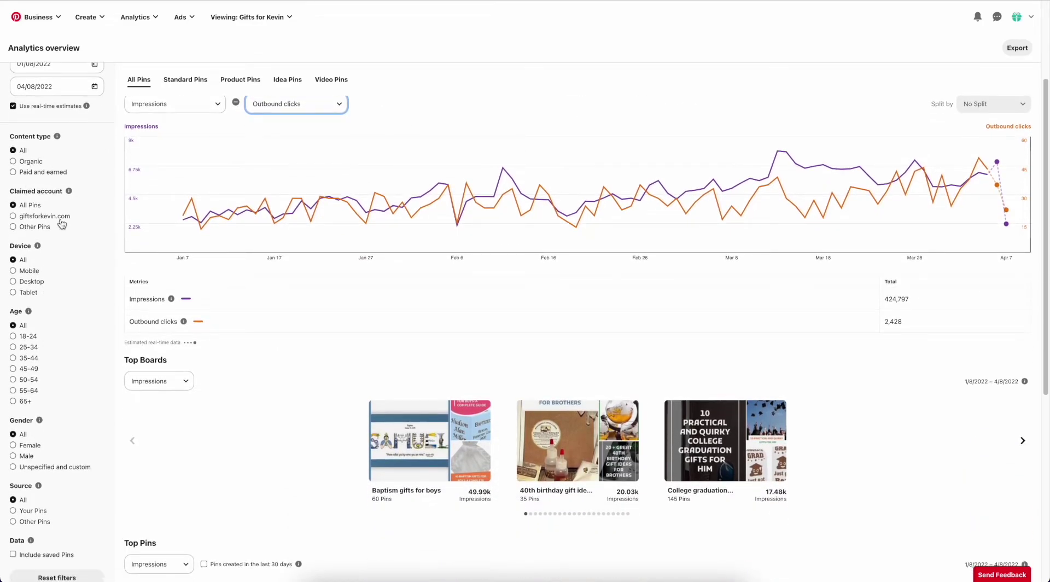
left_click(13, 348)
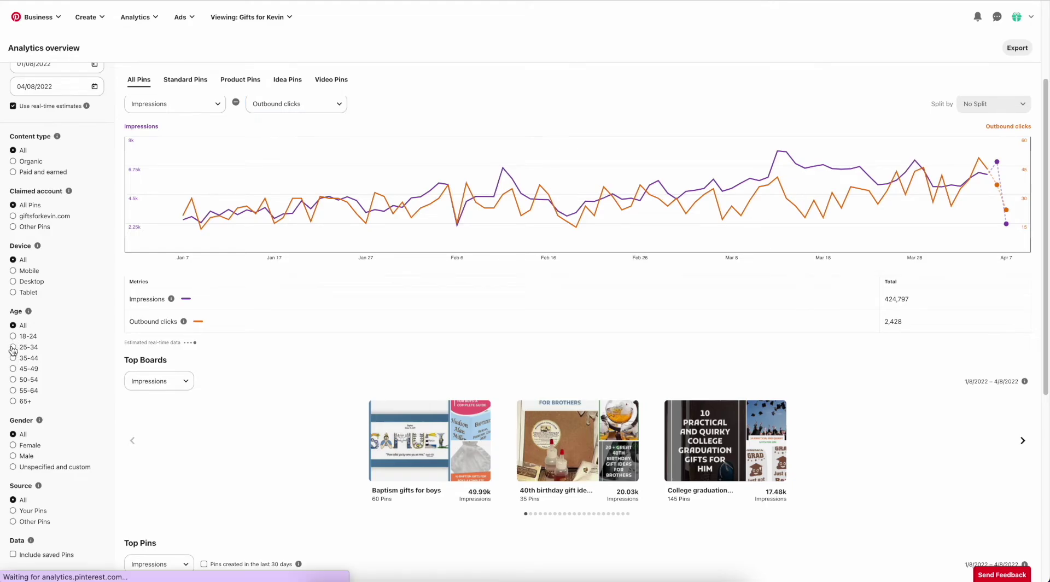
scroll(231, 306, "up", 3)
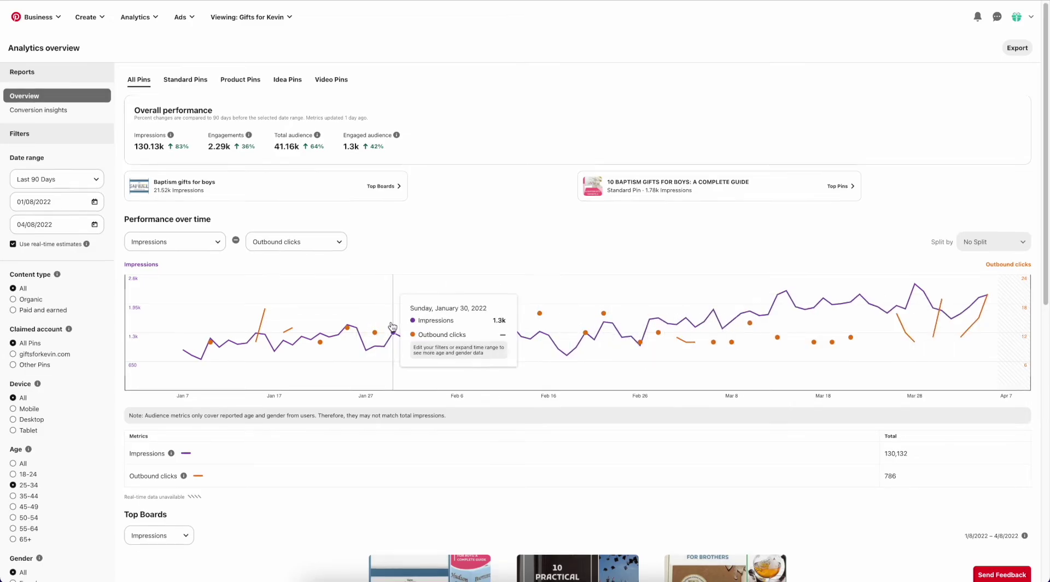
Filter the report to the Female gender and set the age filter back to All
scroll(473, 324, "down", 3)
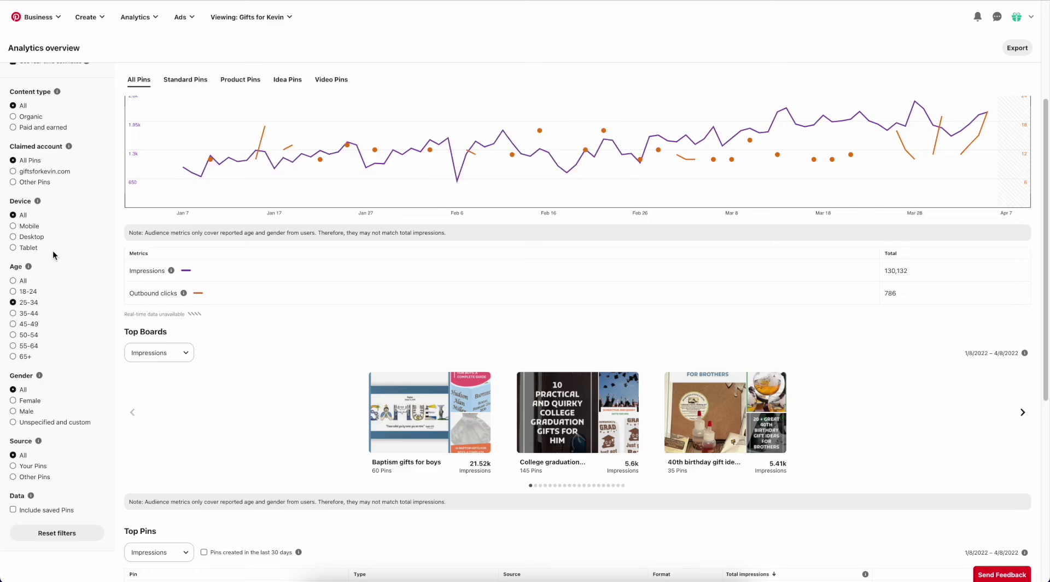
left_click(25, 402)
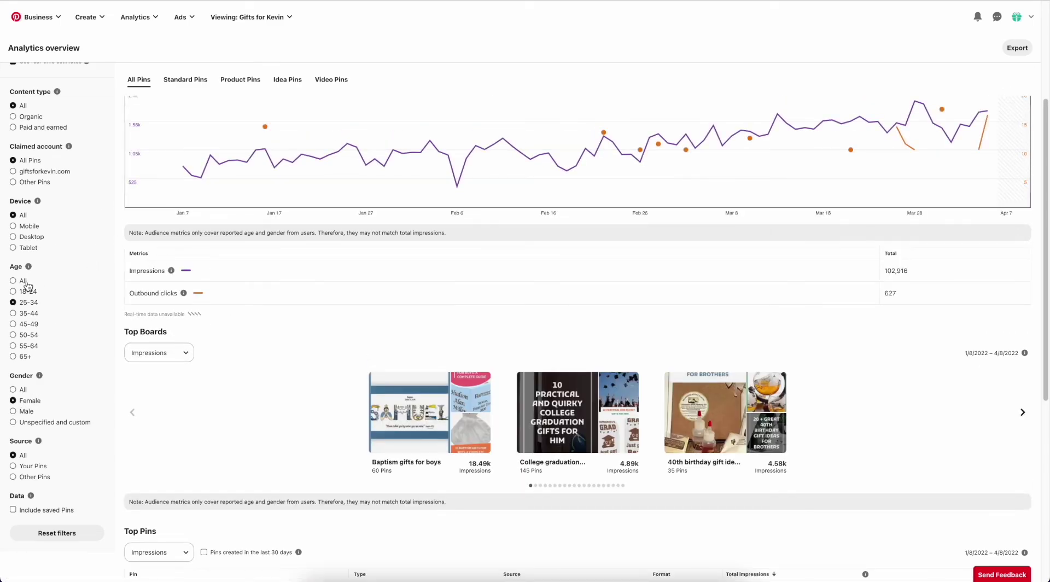
left_click(23, 281)
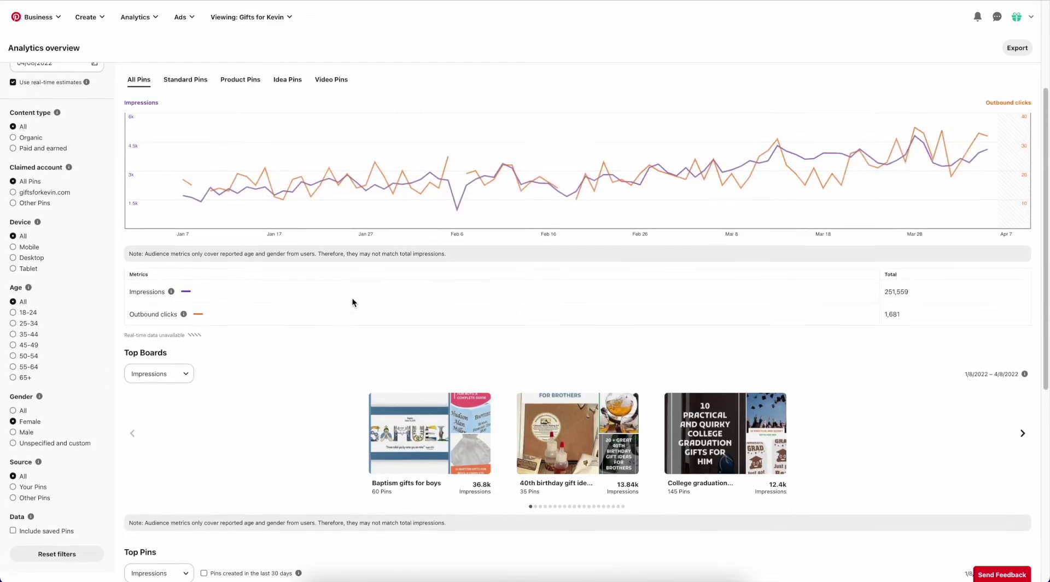
scroll(352, 298, "up", 3)
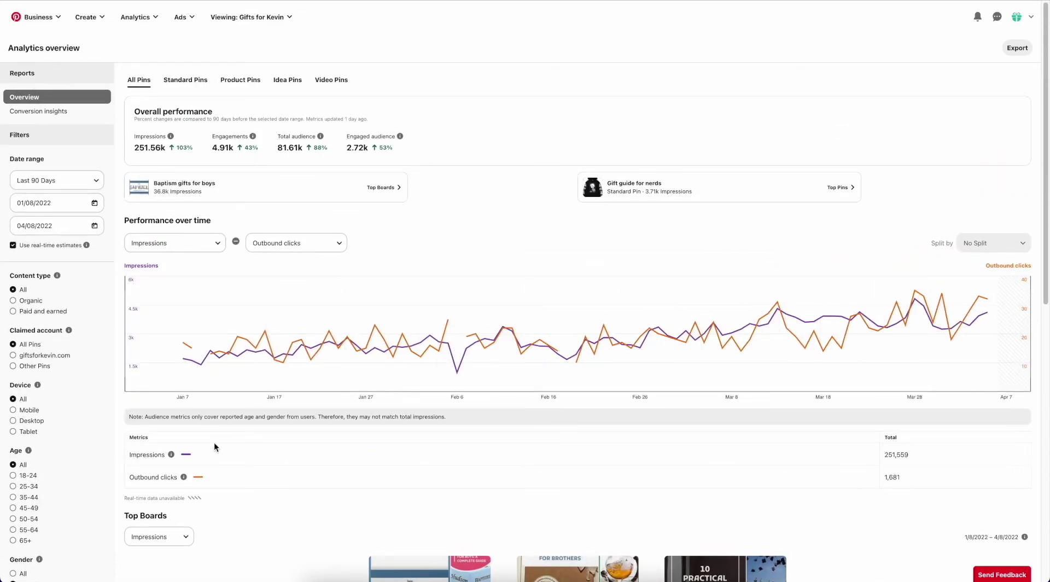
Change the gender filter to Male and view the impressions and outbound clicks
scroll(123, 441, "down", 2)
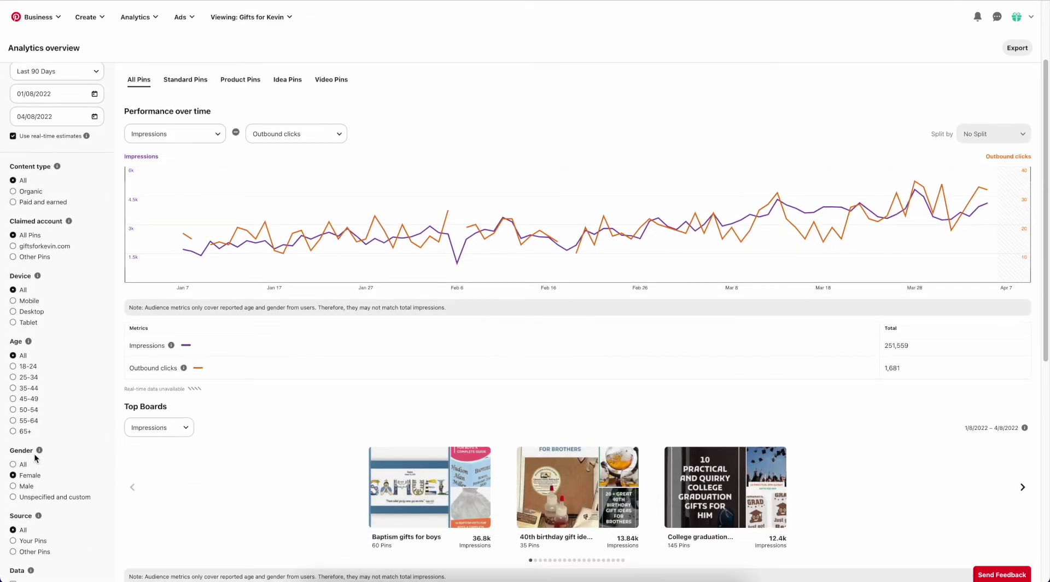
left_click(25, 486)
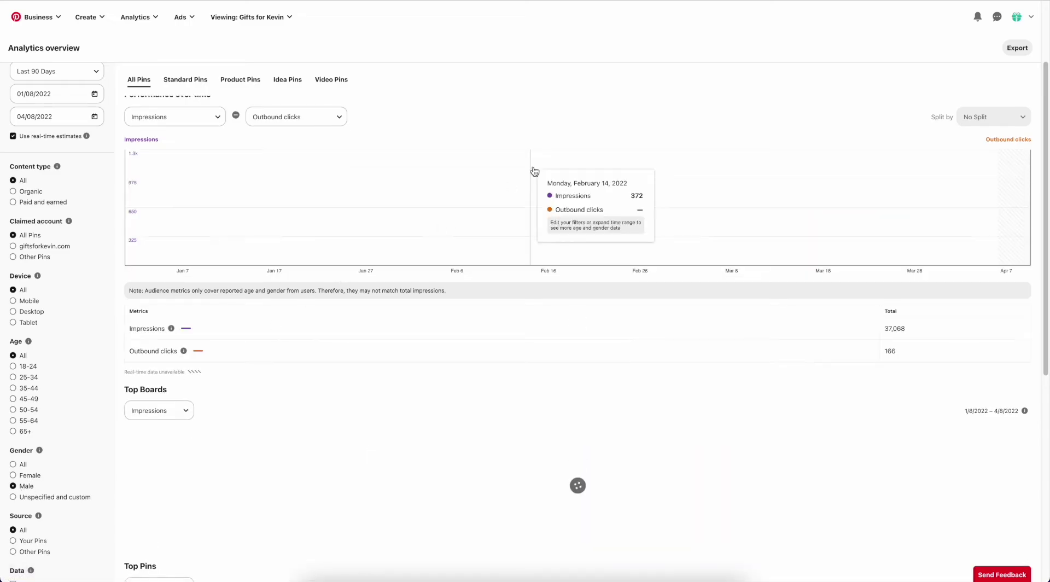
scroll(503, 199, "up", 2)
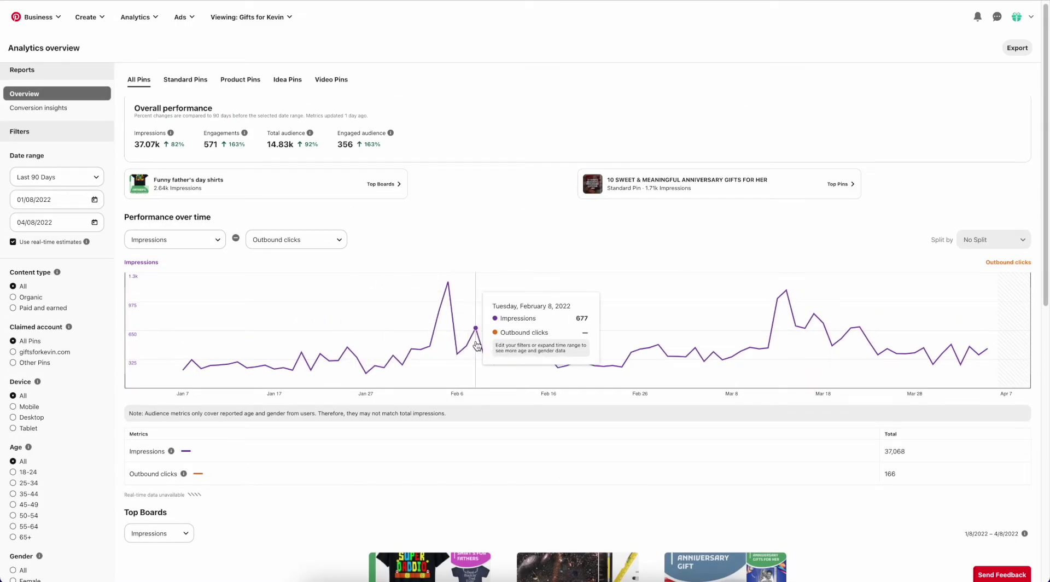
Set the gender filter back to All and limit the source to Your Pins
scroll(300, 348, "down", 2)
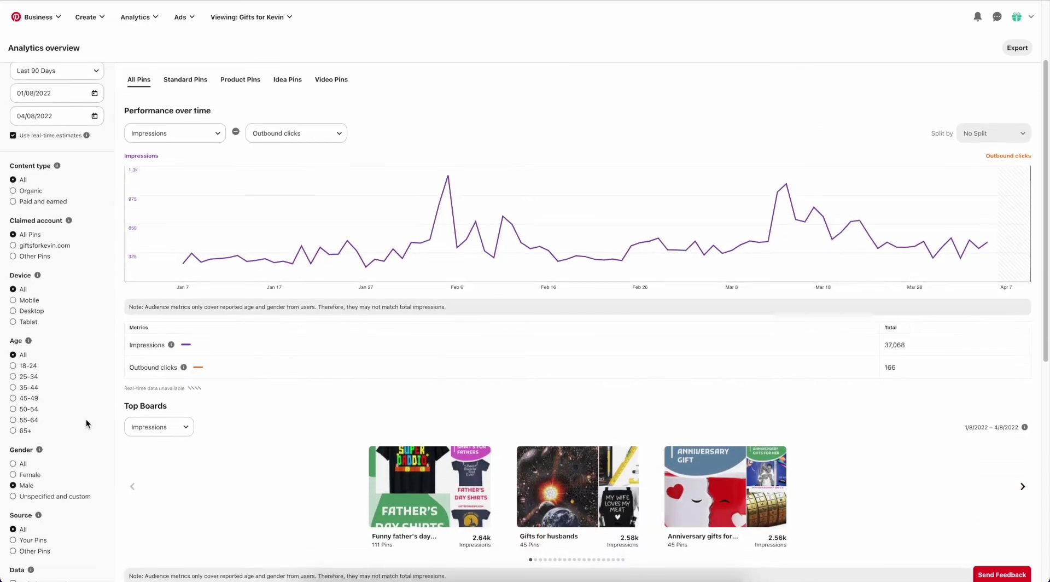
scroll(87, 418, "down", 1)
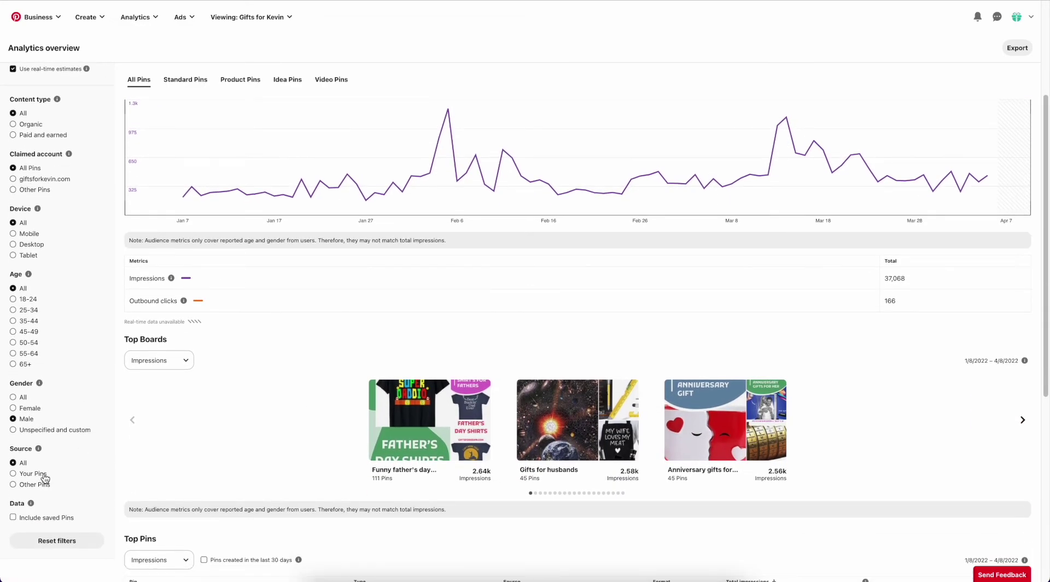
left_click(22, 399)
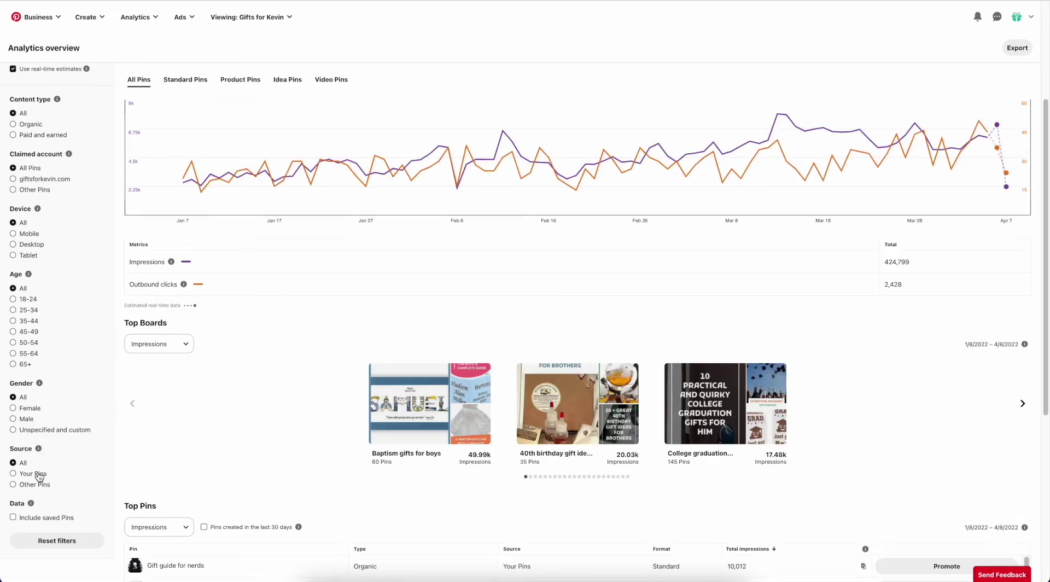
left_click(39, 475)
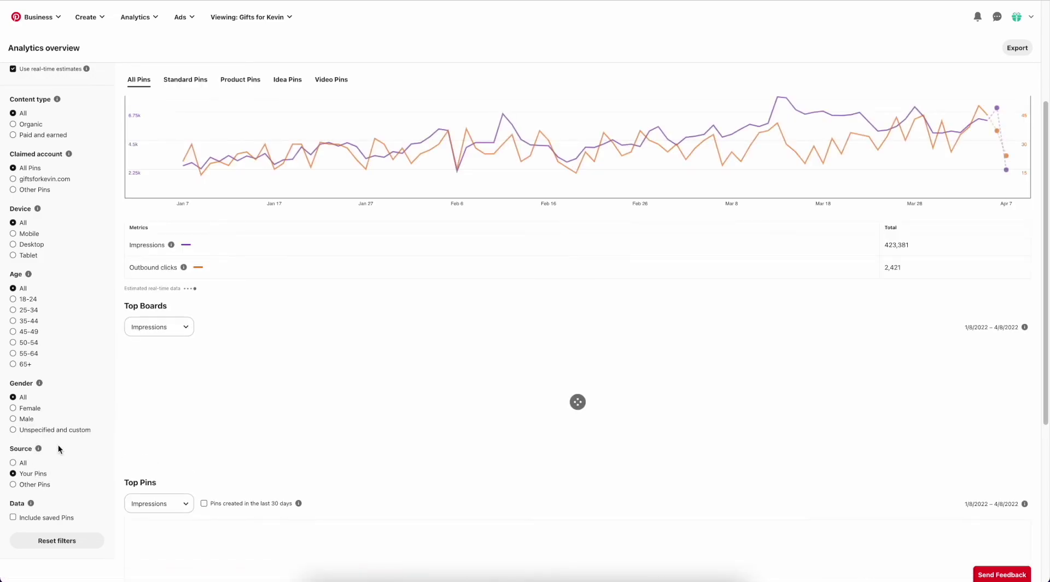
scroll(485, 199, "up", 3)
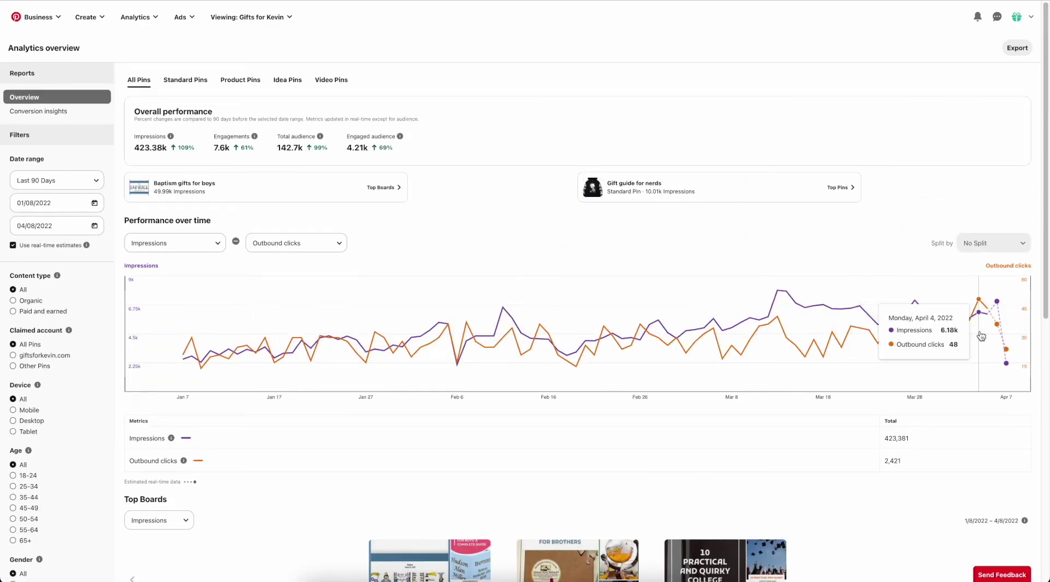
Limit the source to Other Pins, review its performance, and set the source filter back to All
scroll(74, 436, "down", 3)
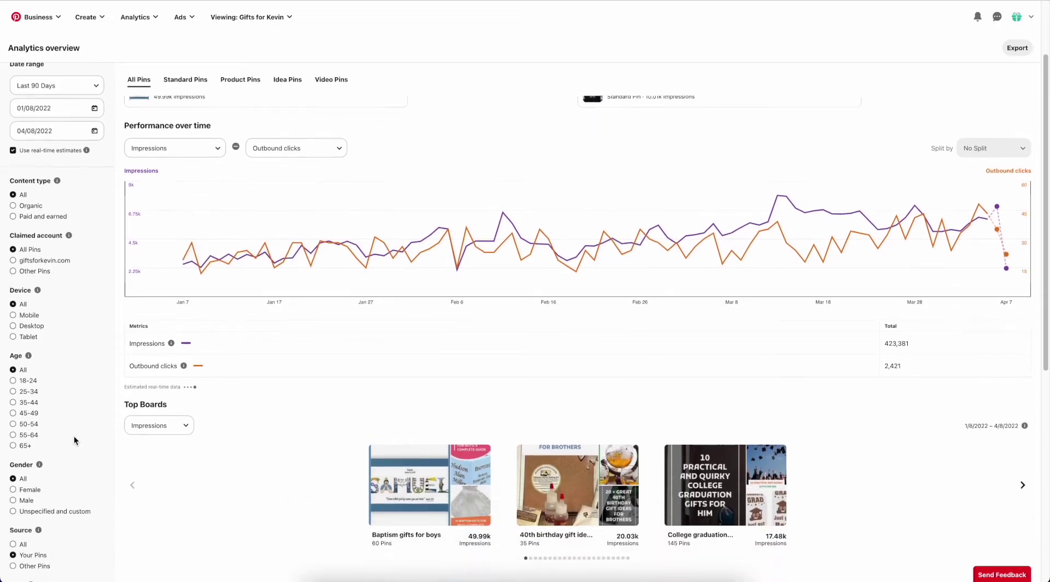
left_click(29, 485)
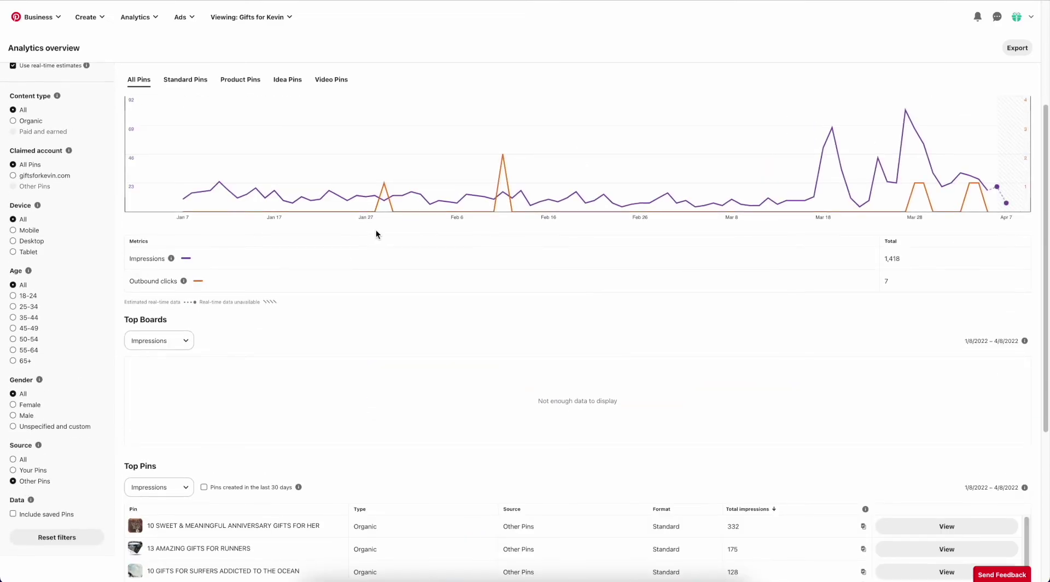
scroll(376, 229, "up", 3)
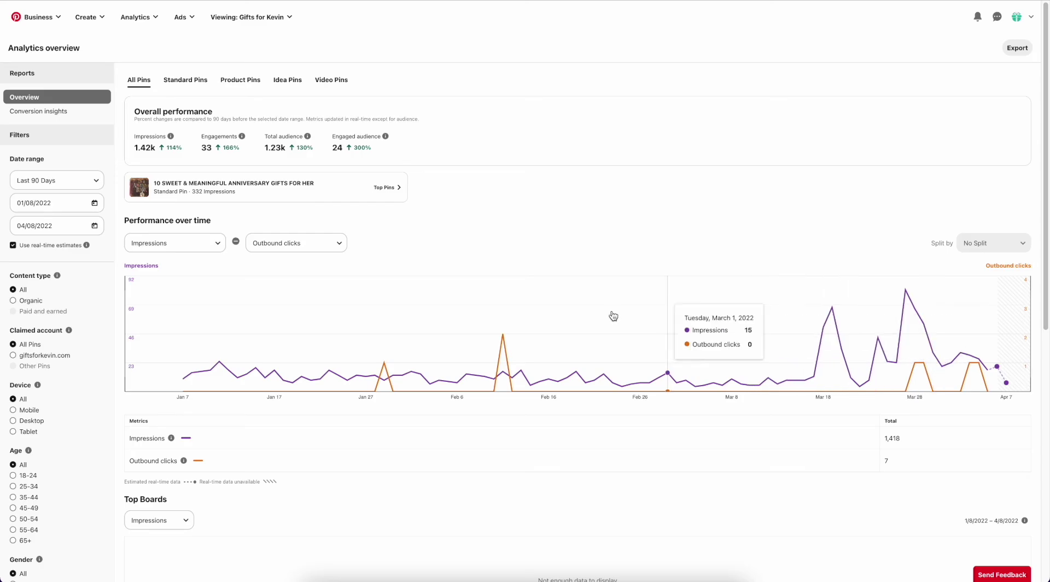
scroll(128, 397, "down", 4)
left_click(24, 399)
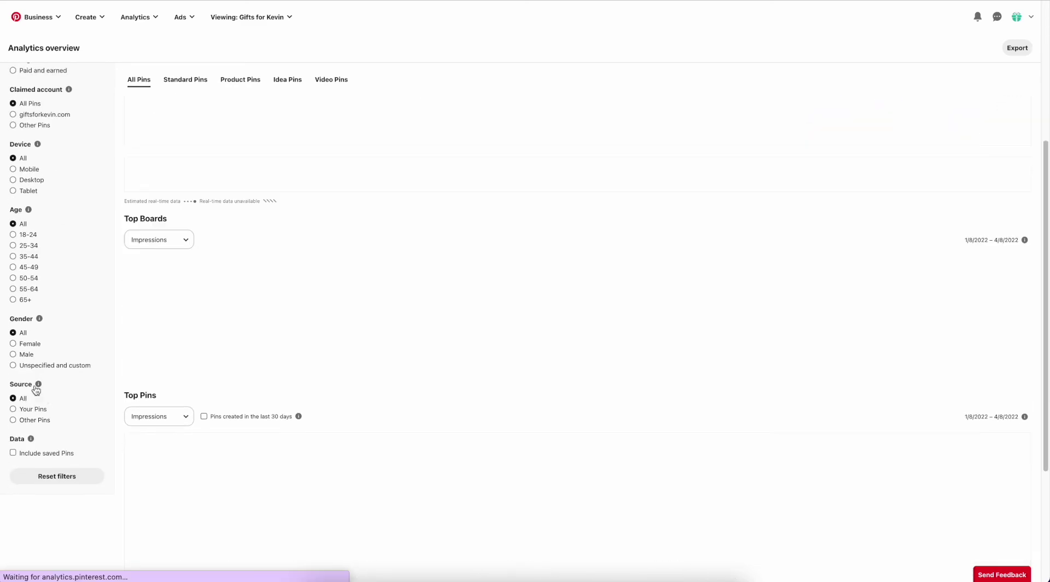